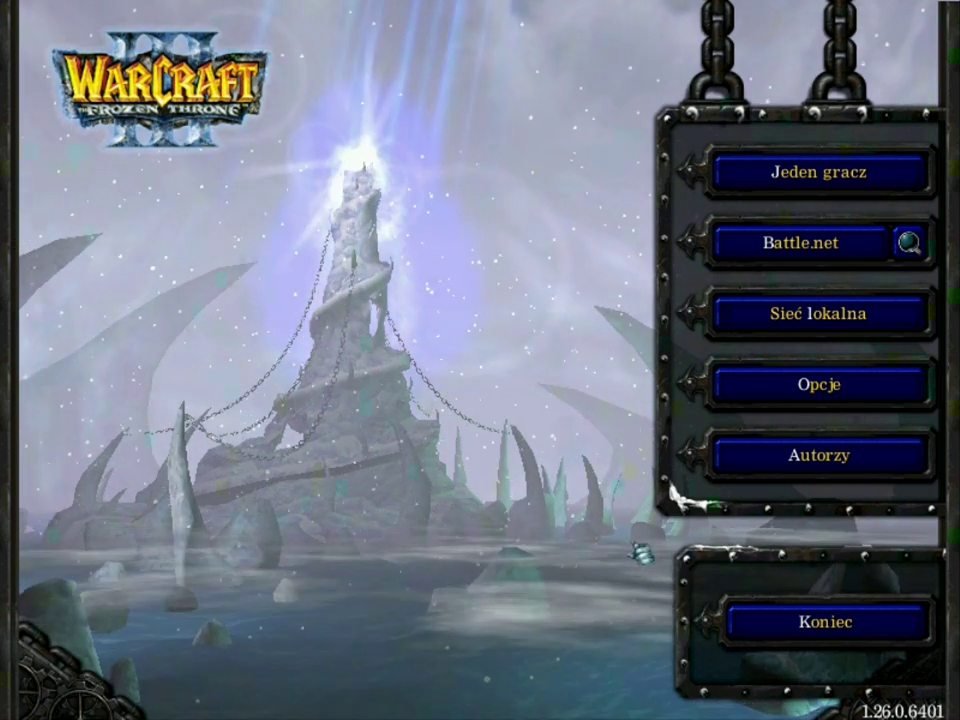
Quit Warcraft III and launch Garena from the desktop.
{"action": "left_click", "coordinate": [795, 637]}
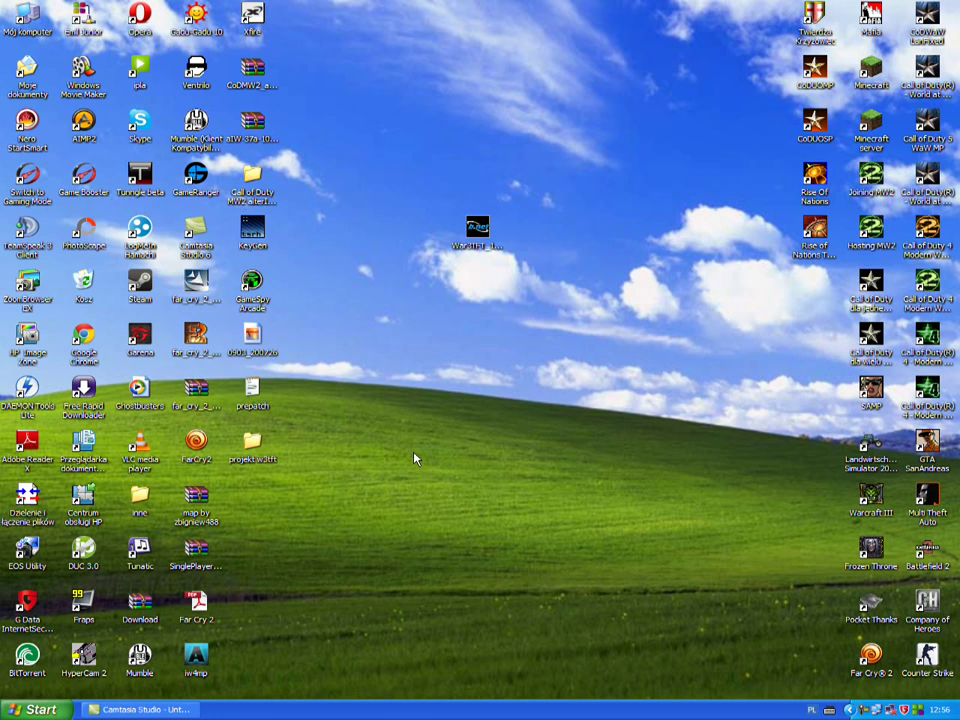
{"action": "left_click", "coordinate": [139, 337]}
{"action": "left_click", "coordinate": [462, 406]}
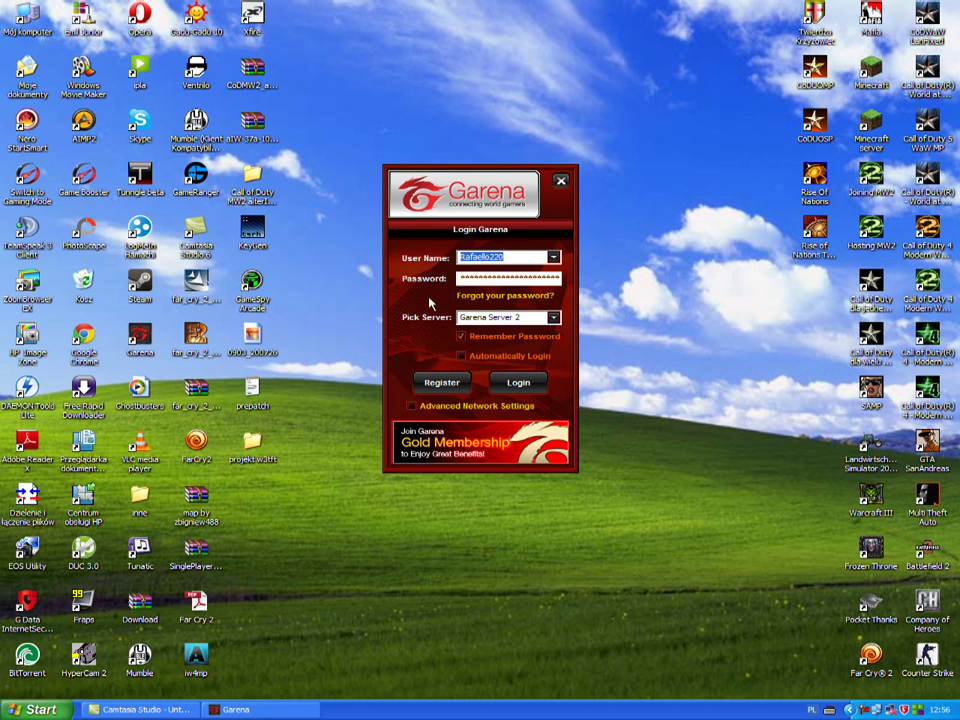
Log in with the saved account on Garena Server 2, with automatic login enabled.
{"action": "left_click", "coordinate": [554, 318]}
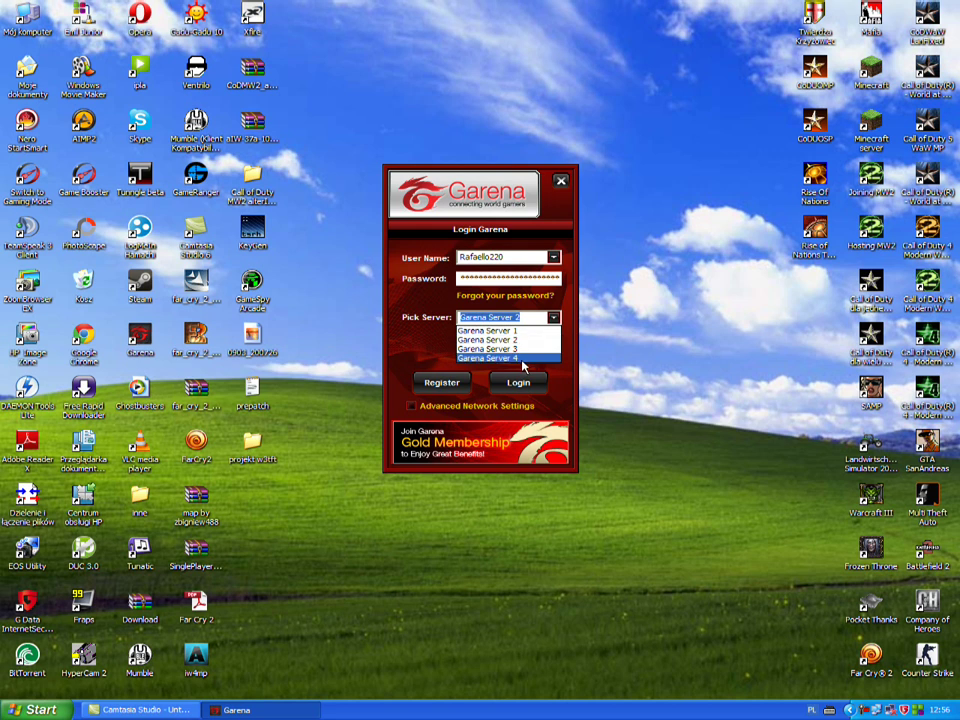
{"action": "left_click", "coordinate": [520, 341]}
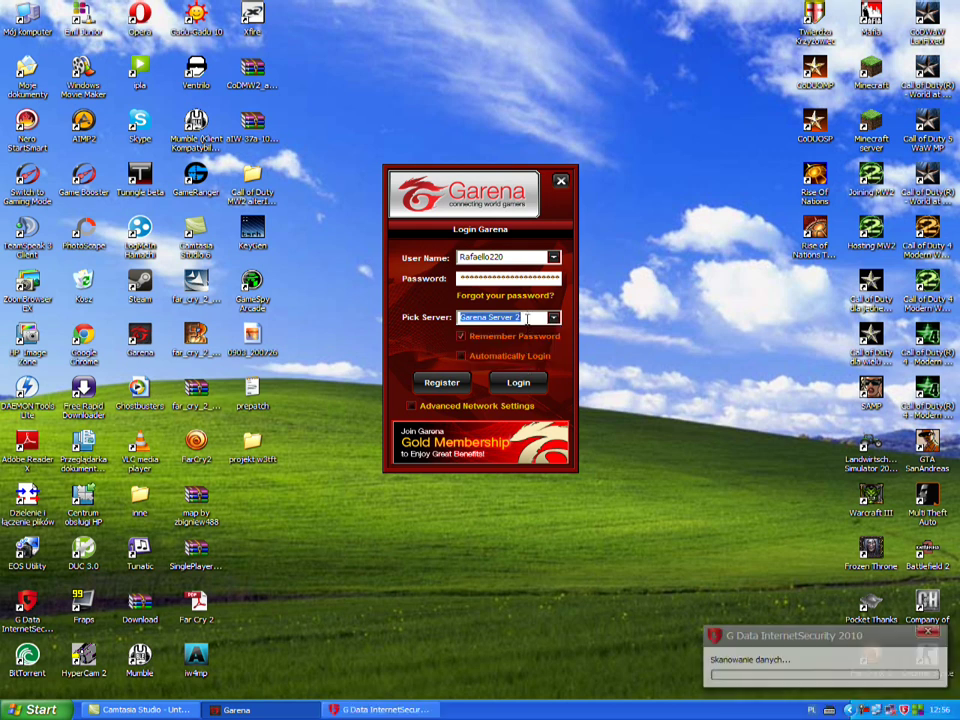
{"action": "left_click", "coordinate": [461, 357]}
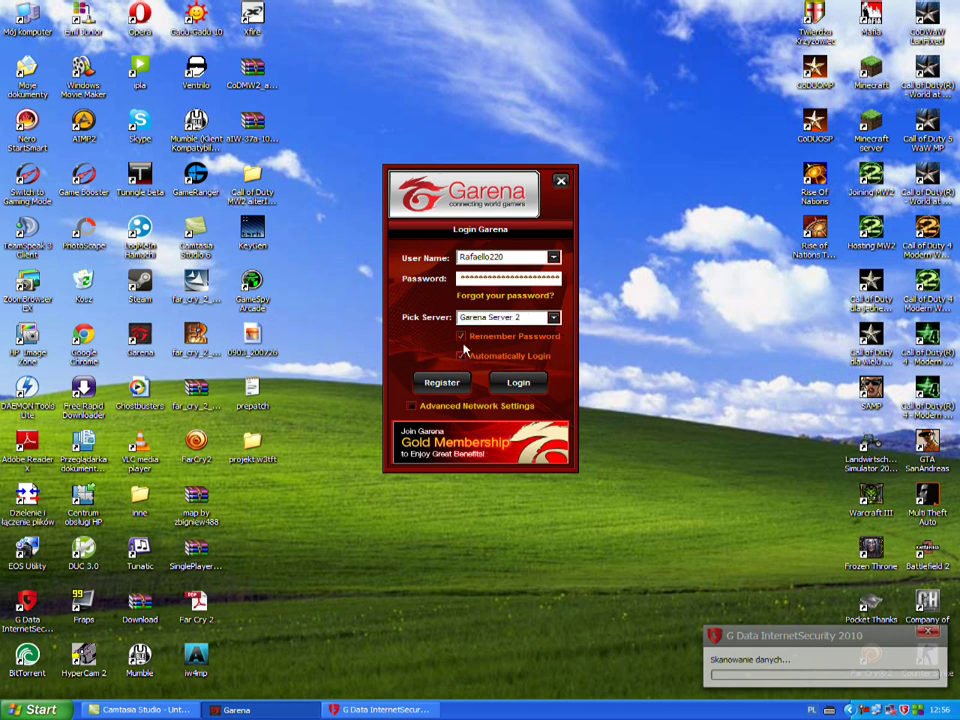
{"action": "left_click", "coordinate": [461, 356]}
{"action": "left_click", "coordinate": [461, 357]}
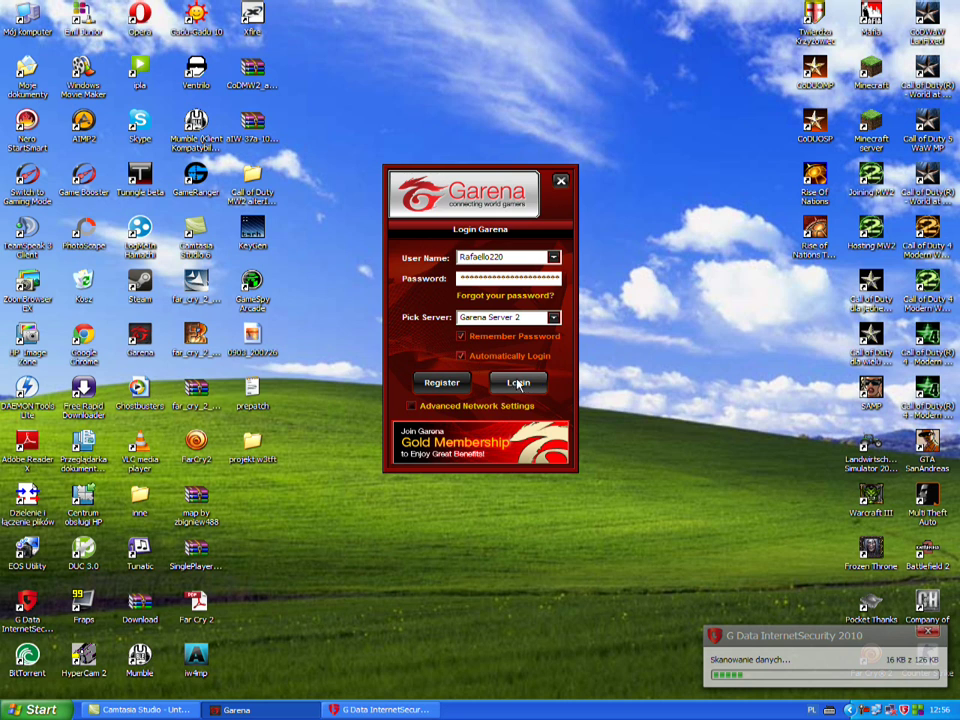
{"action": "left_click", "coordinate": [518, 383]}
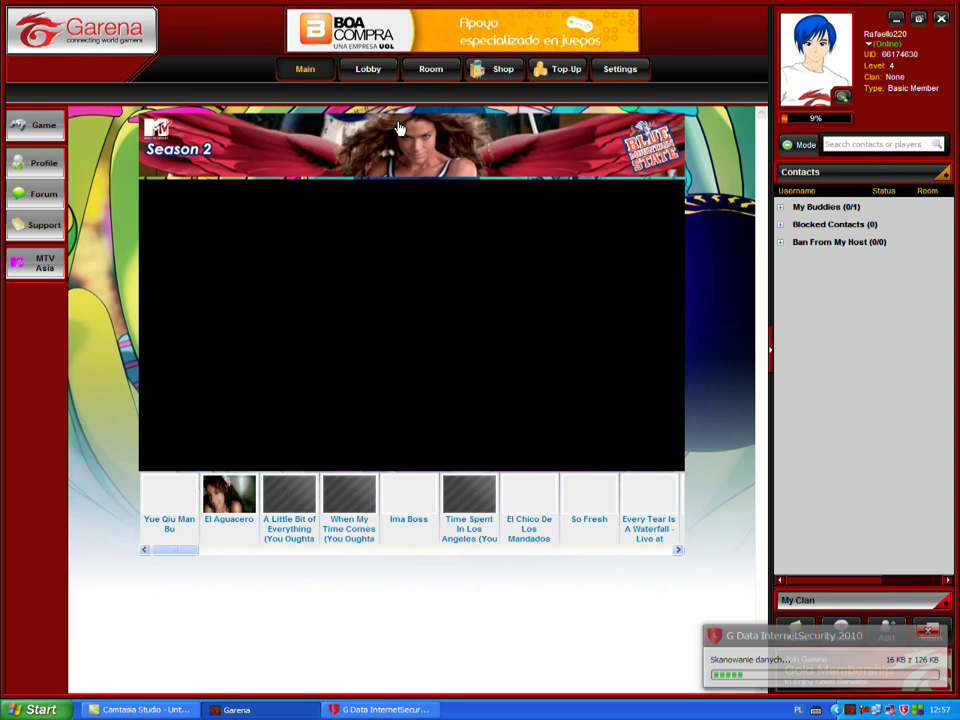
Open the War3 TFT lobby from the LAN games and list the public rooms of the Europe region.
{"action": "left_click", "coordinate": [40, 128]}
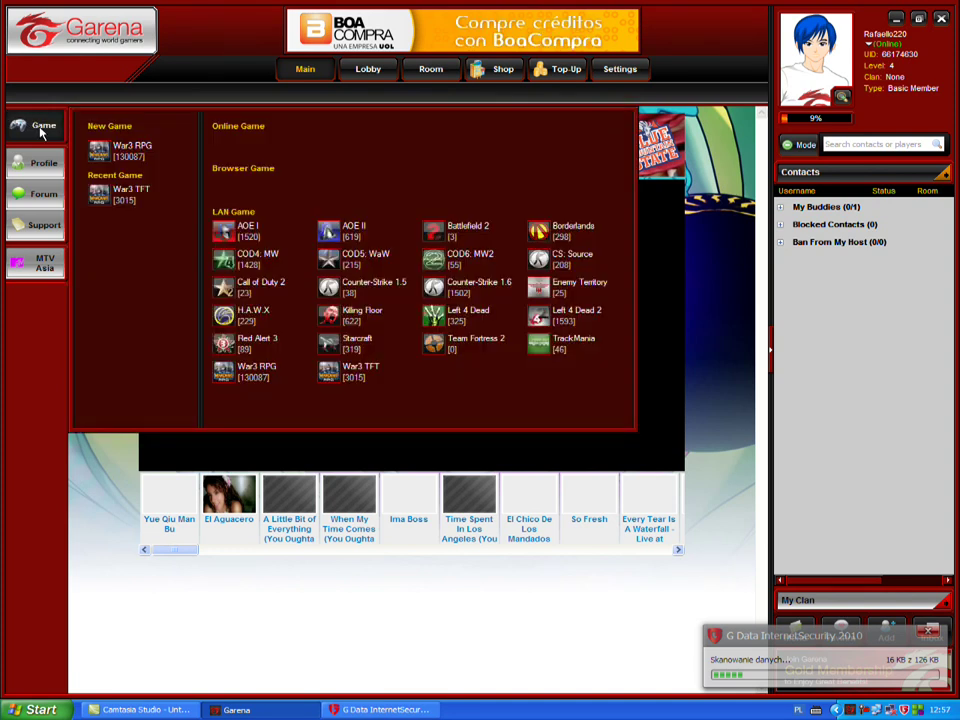
{"action": "left_click", "coordinate": [328, 375]}
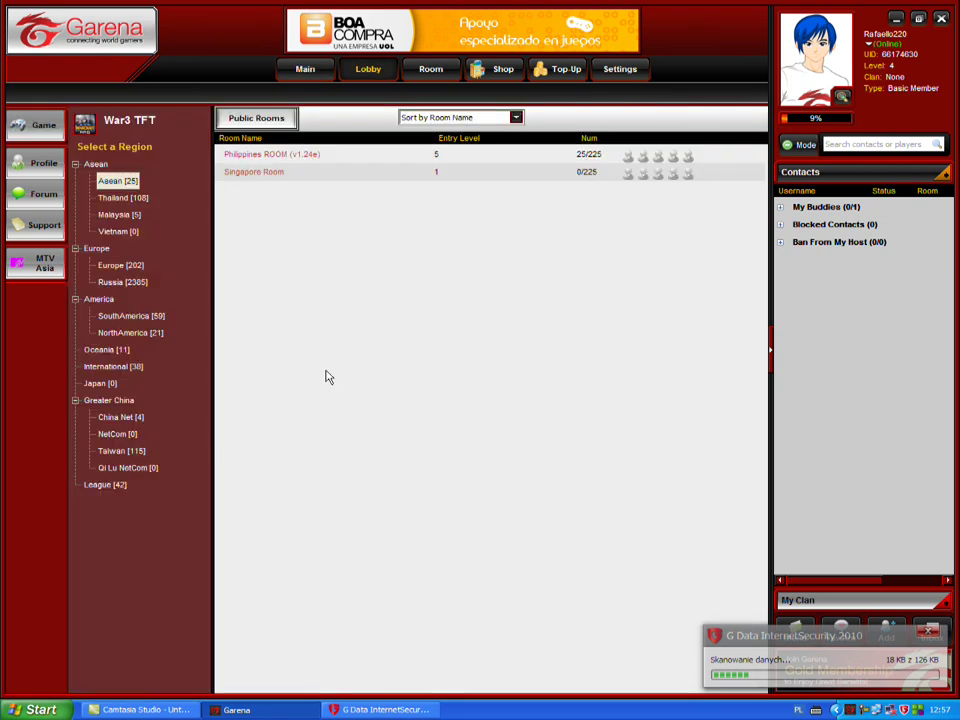
{"action": "left_click", "coordinate": [117, 266]}
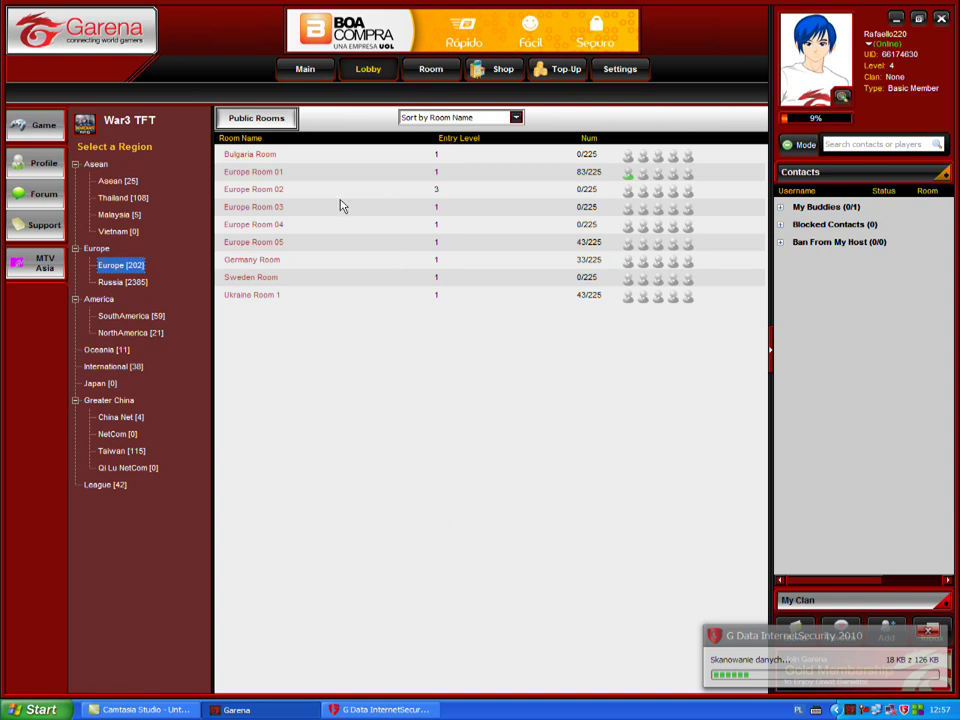
Examine the Europe region's public rooms, comparing their entry levels and player numbers.
{"action": "left_click", "coordinate": [280, 163]}
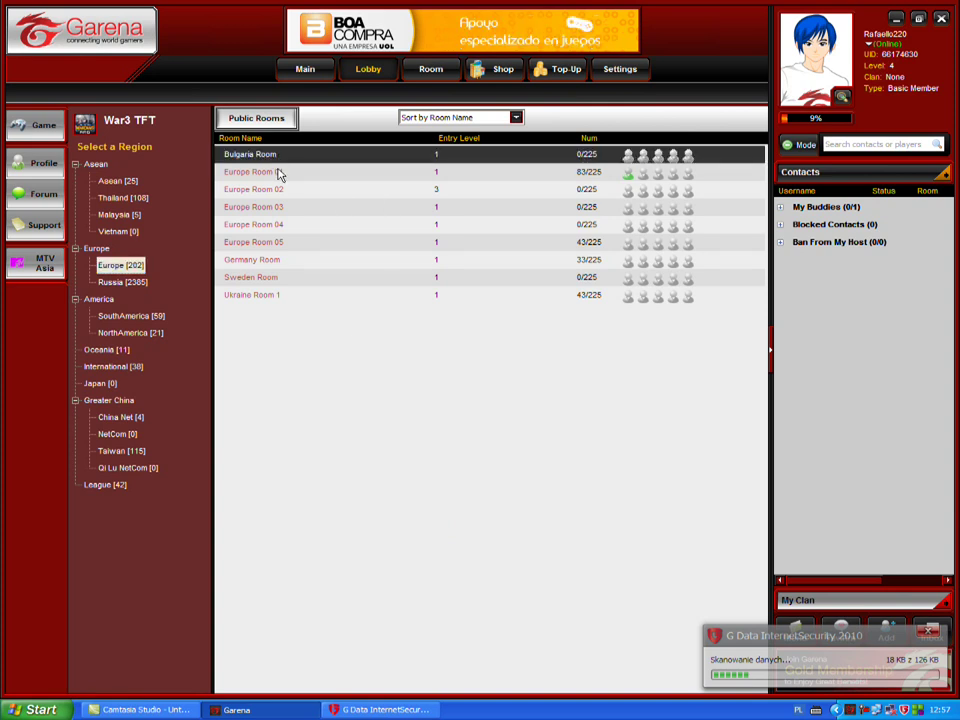
{"action": "left_click", "coordinate": [279, 171]}
{"action": "left_click", "coordinate": [277, 191]}
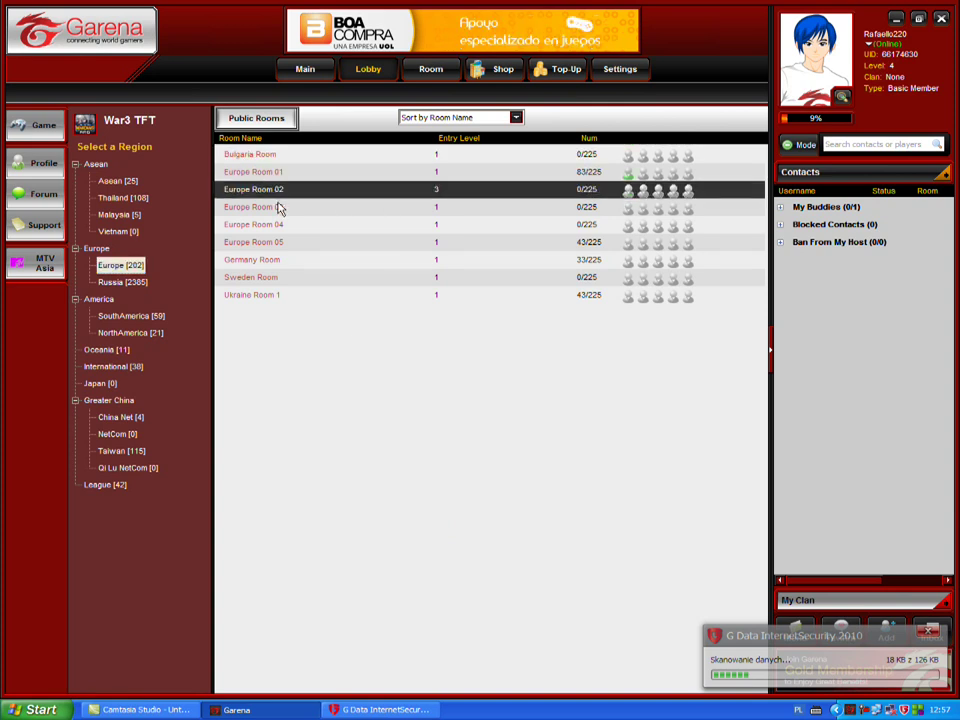
{"action": "left_click", "coordinate": [280, 207]}
{"action": "left_click", "coordinate": [277, 224]}
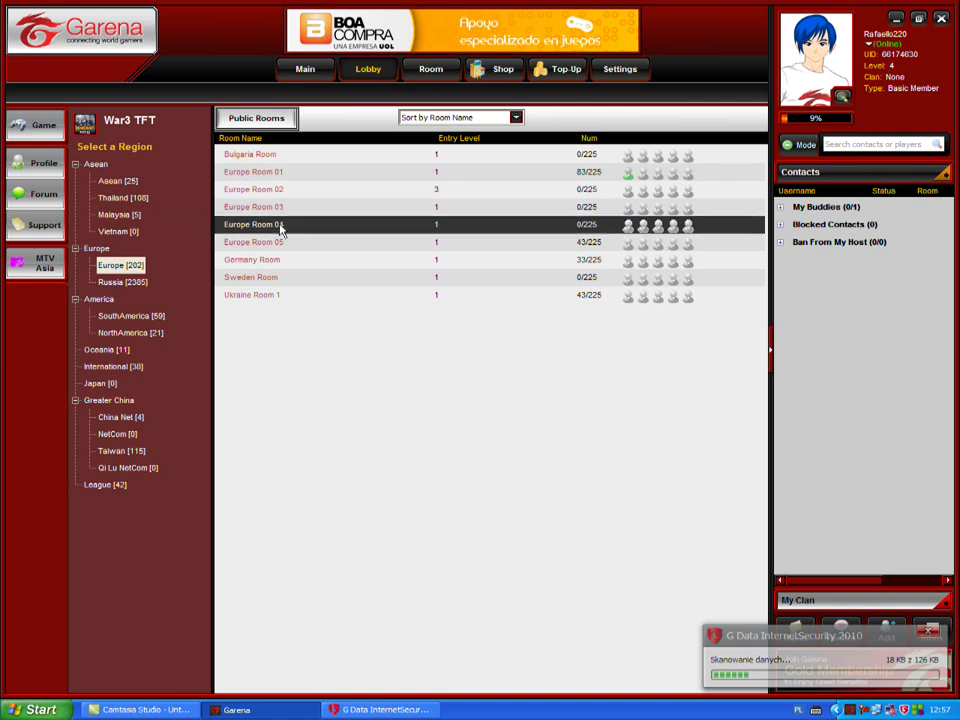
{"action": "left_click", "coordinate": [281, 170]}
{"action": "left_click", "coordinate": [285, 245]}
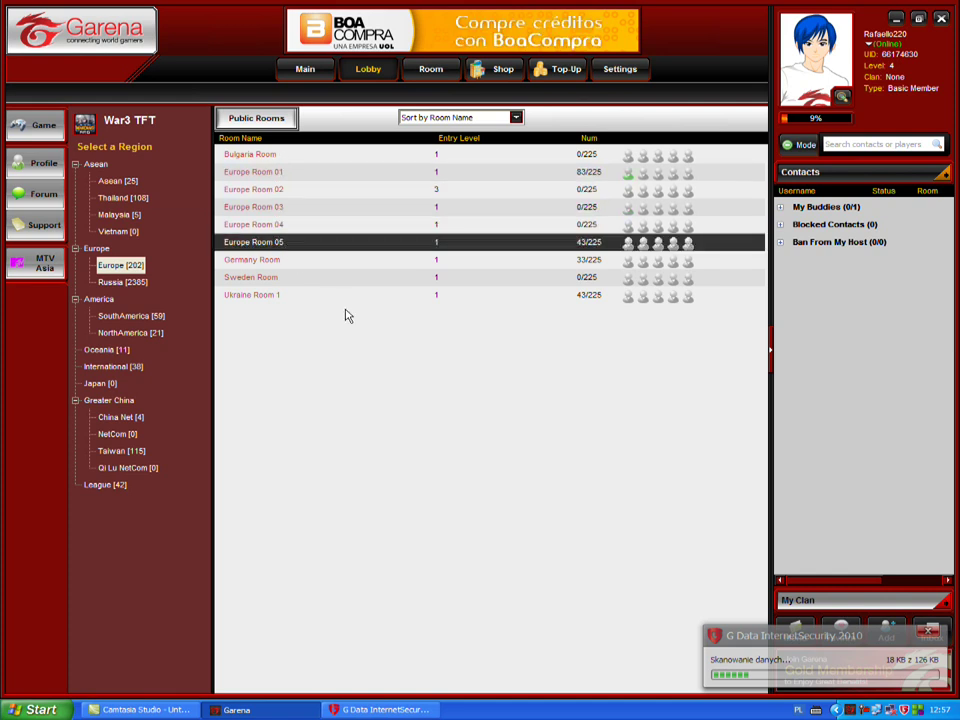
{"action": "left_click", "coordinate": [346, 317]}
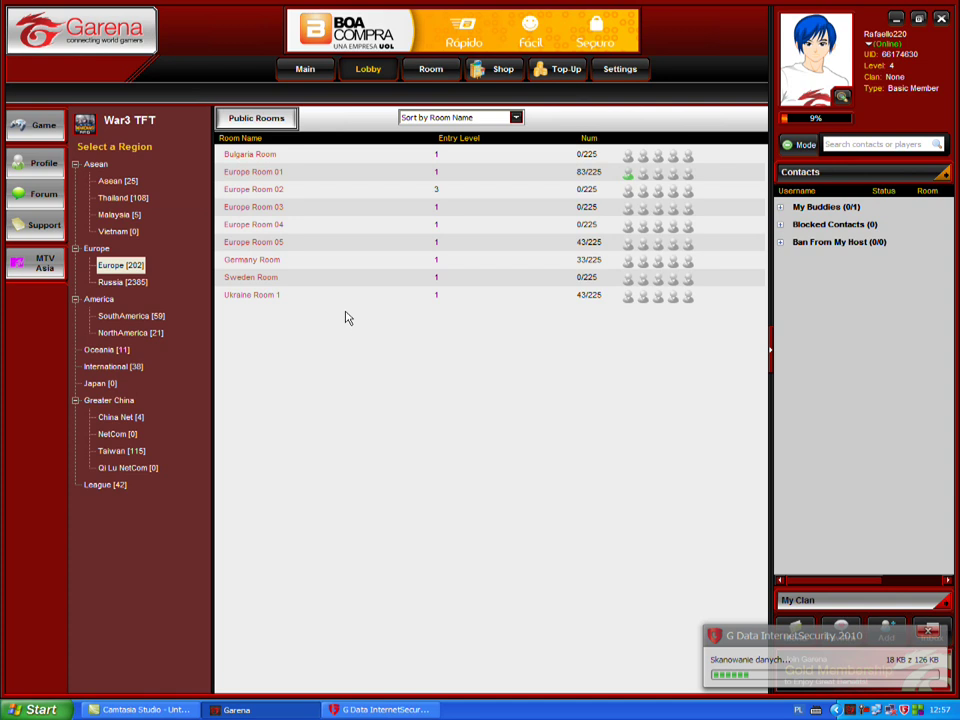
Enter the Bulgaria Room and close the G Data InternetSecurity scan window.
{"action": "double_click", "coordinate": [297, 160]}
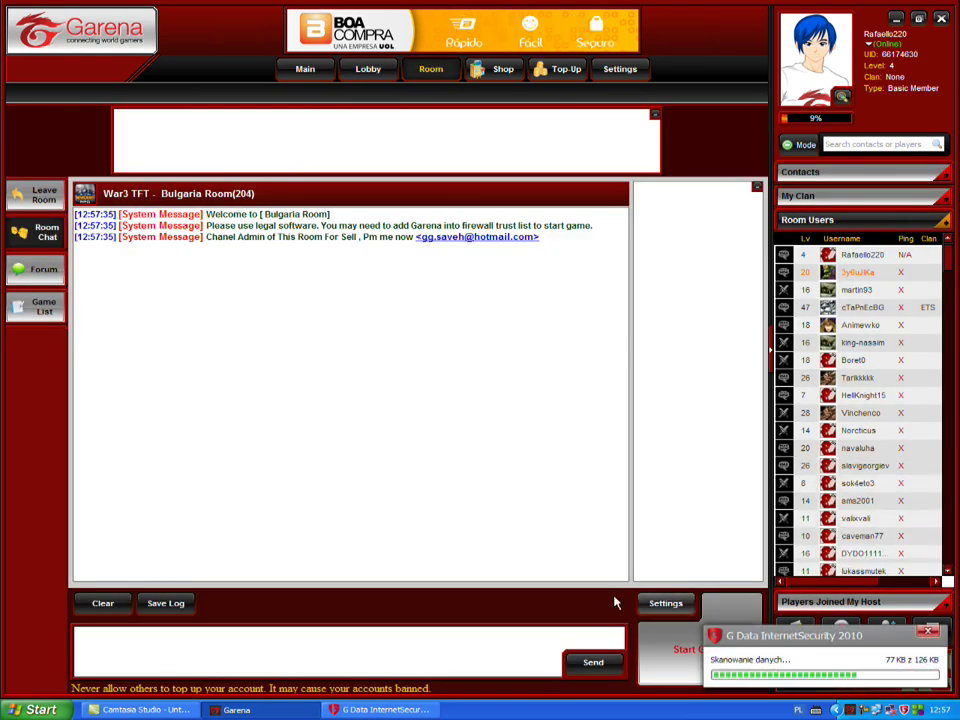
{"action": "left_click", "coordinate": [930, 635]}
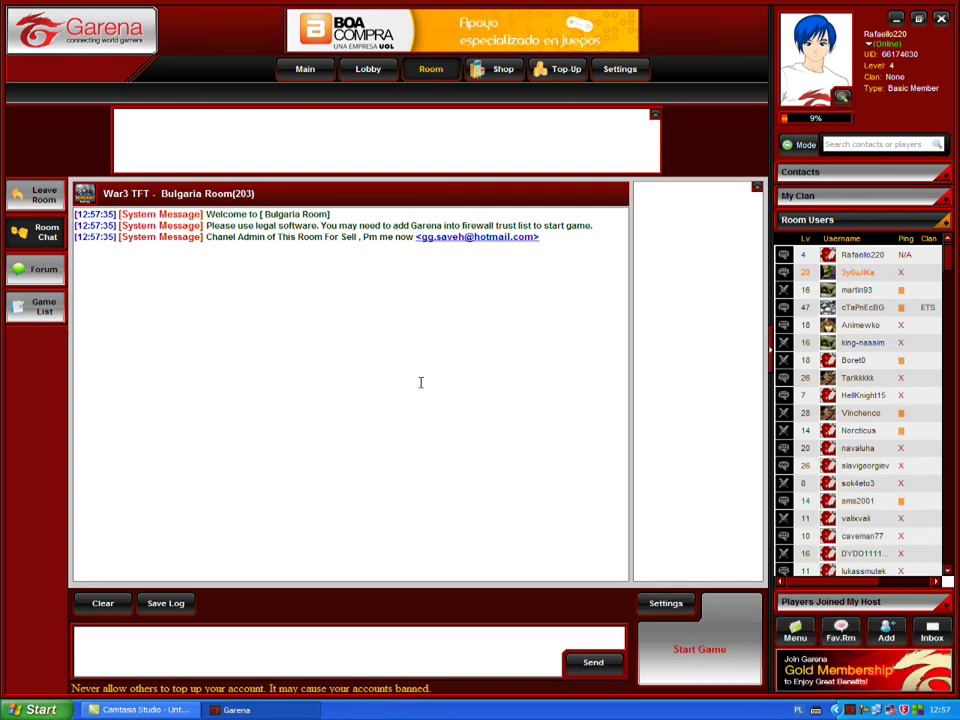
Start Warcraft III from the Garena room and join the local network game listed with 1/2 players.
{"action": "left_click", "coordinate": [703, 657]}
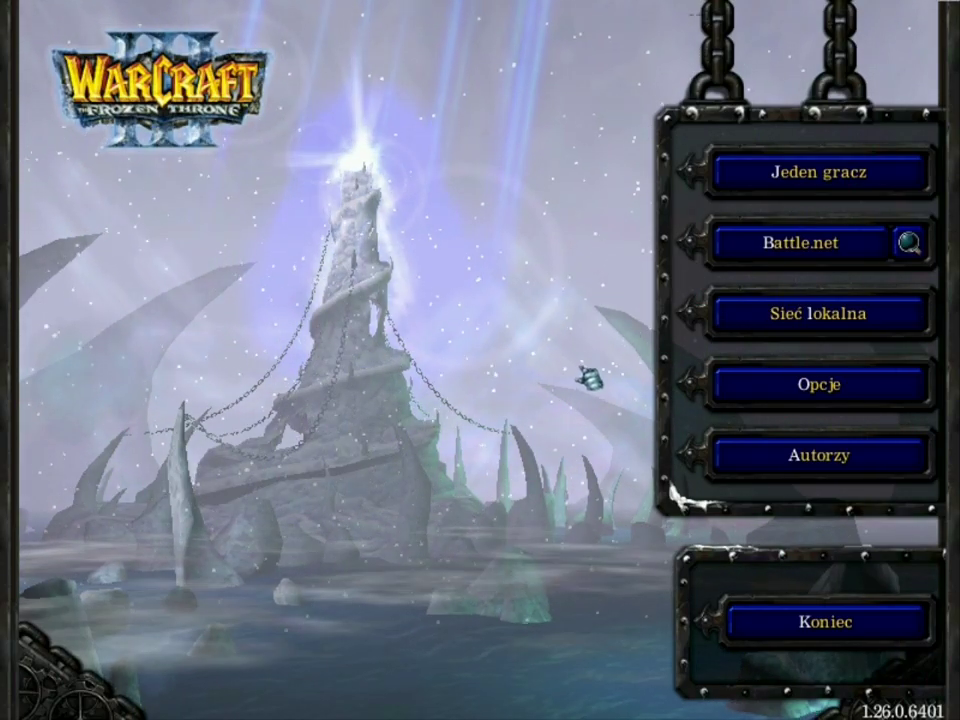
{"action": "left_click", "coordinate": [782, 316]}
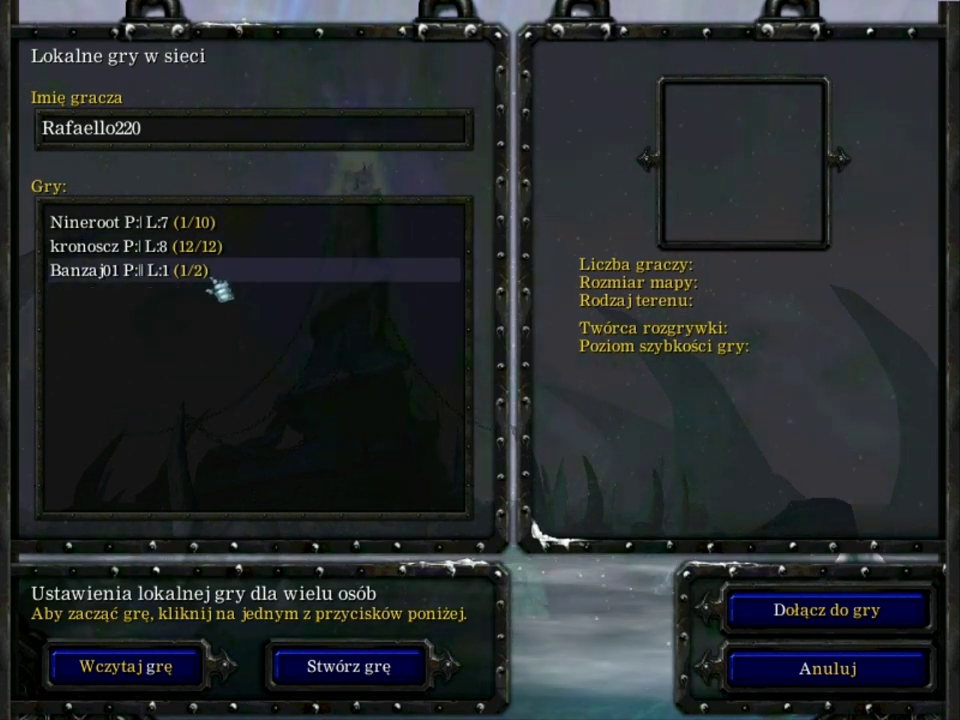
{"action": "double_click", "coordinate": [150, 283]}
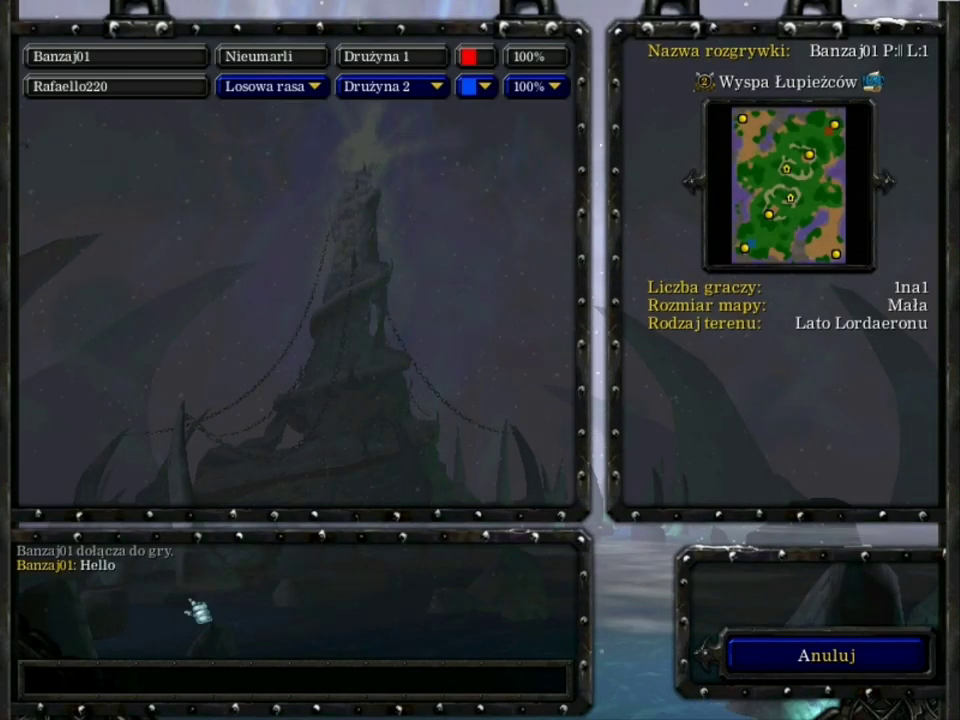
Send the chat messages "siema" and "go" in the game lobby.
{"action": "left_click", "coordinate": [150, 692]}
{"action": "type", "text": "siem"}
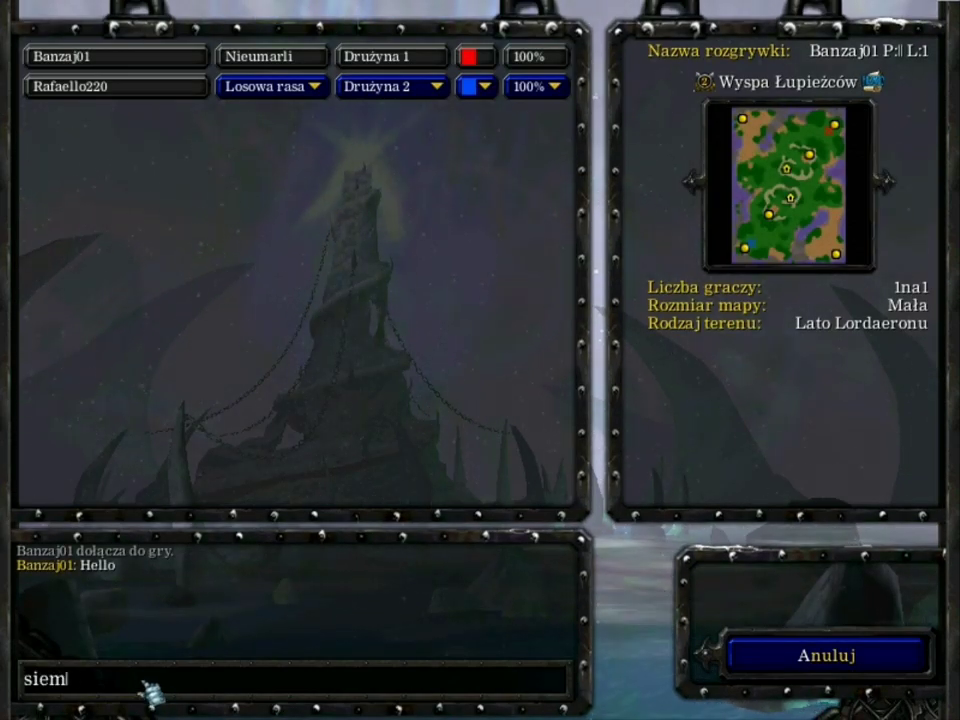
{"action": "type", "text": "a"}
{"action": "key", "text": "Return"}
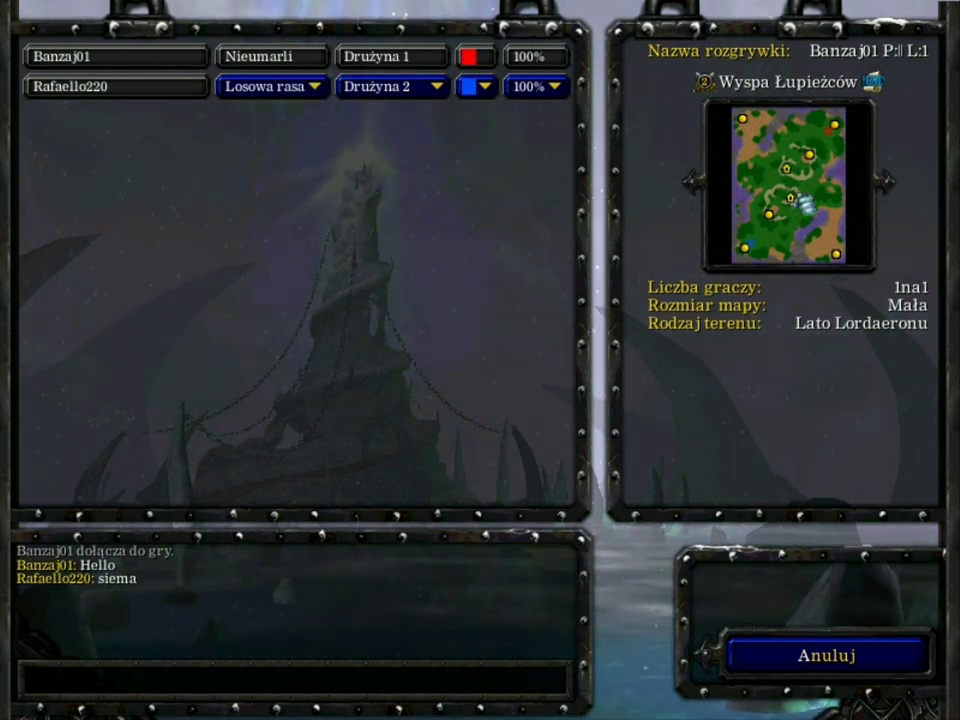
{"action": "type", "text": "go"}
{"action": "key", "text": "Return"}
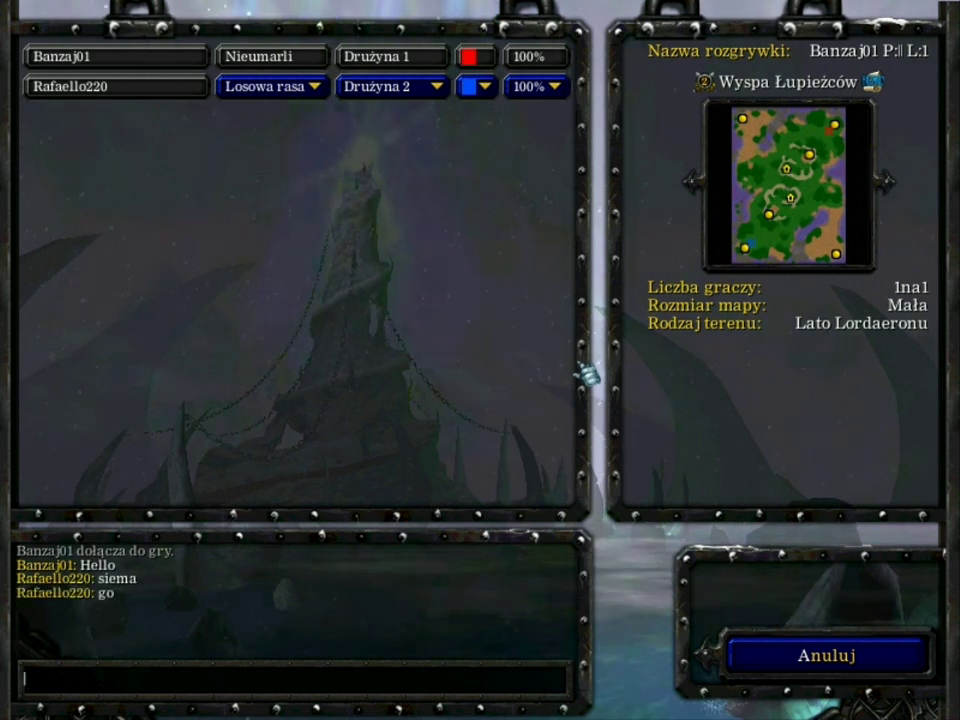